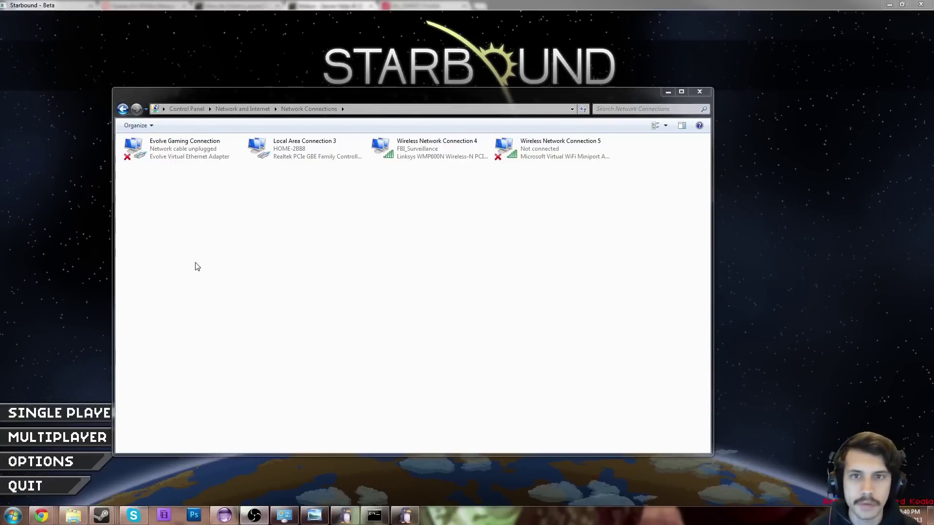
- Go back from Network Connections to the Control Panel category home via the breadcrumb
click(186, 109)
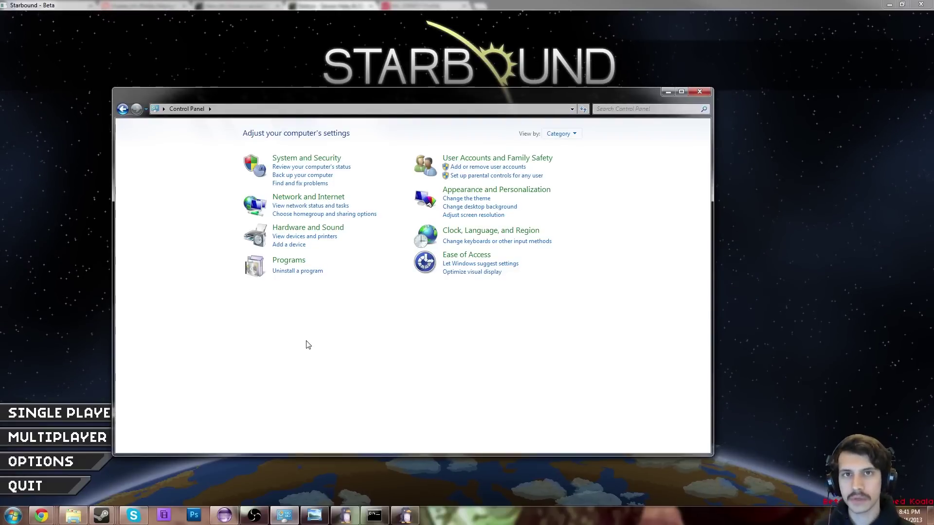
- Go through Network and Internet and Network and Sharing Center to Change adapter settings
click(329, 197)
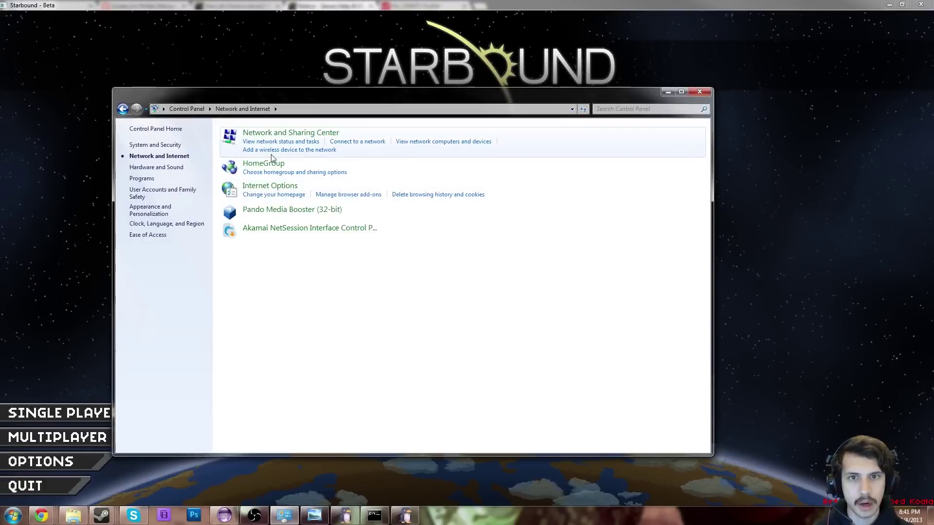
click(249, 141)
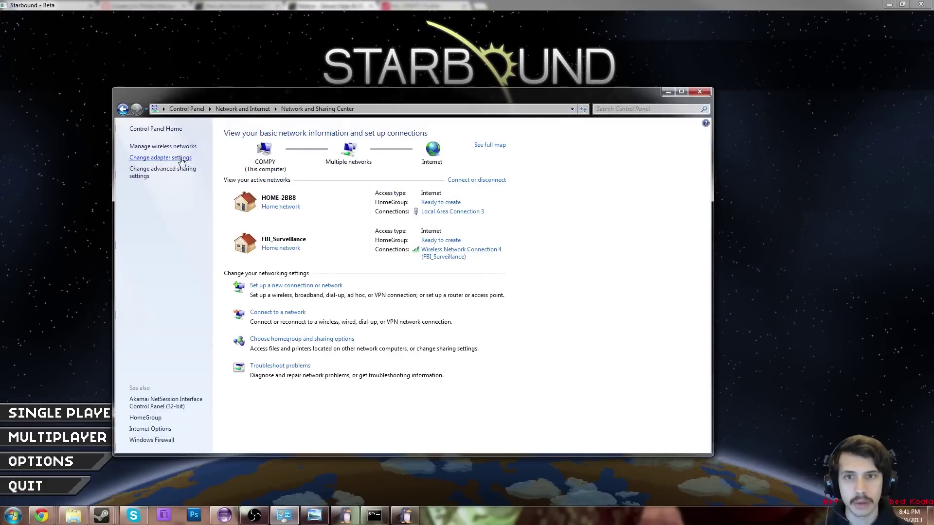
click(182, 161)
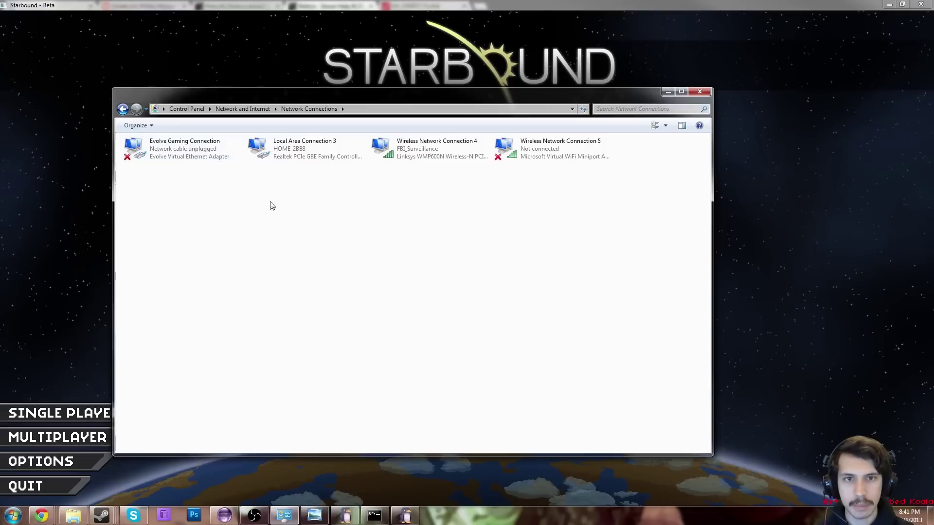
- View Wireless Network Connection 4's details: IPv4 10.0.0.30, gateway 10.0.0.1, DNS 75.75.75.75
right_click(429, 152)
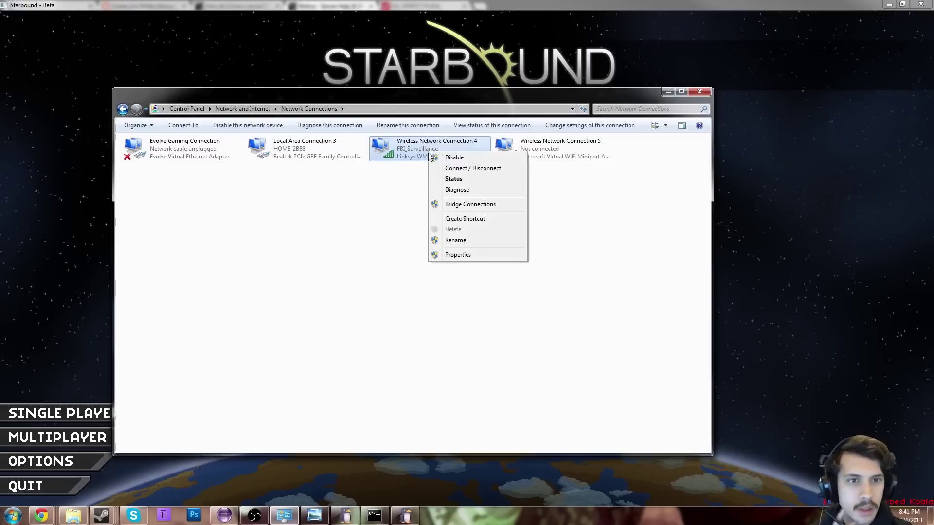
click(381, 200)
double_click(412, 159)
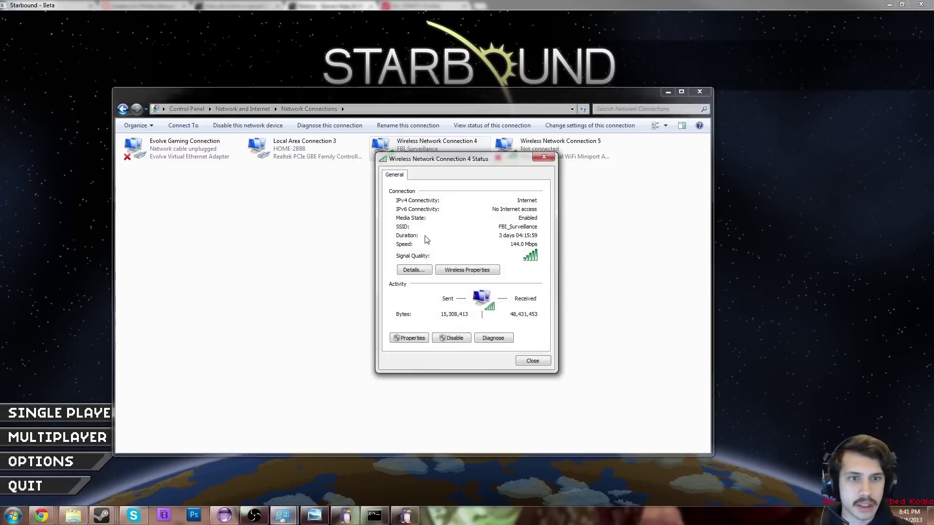
click(420, 274)
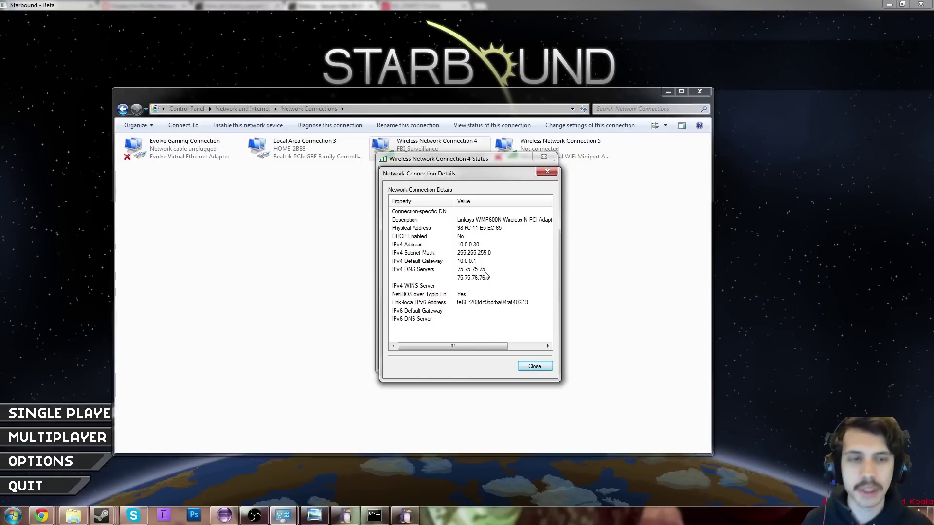
click(13, 515)
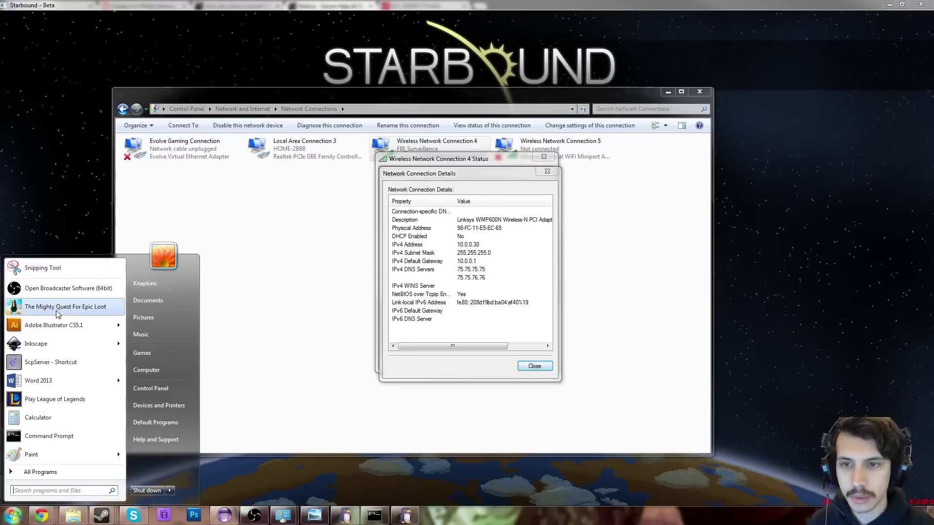
- Snip the connection details list in Snipping Tool, discard it unsaved, and close Details
click(78, 275)
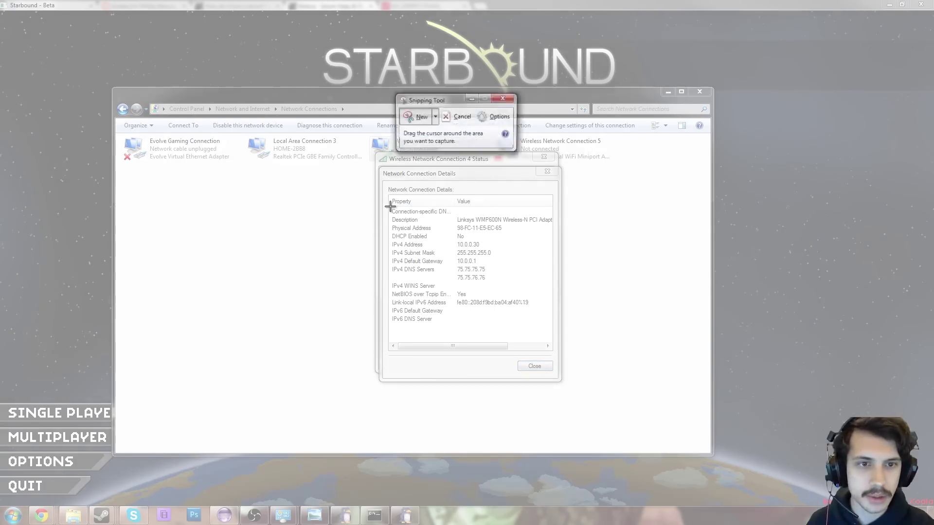
drag(390, 206, 557, 336)
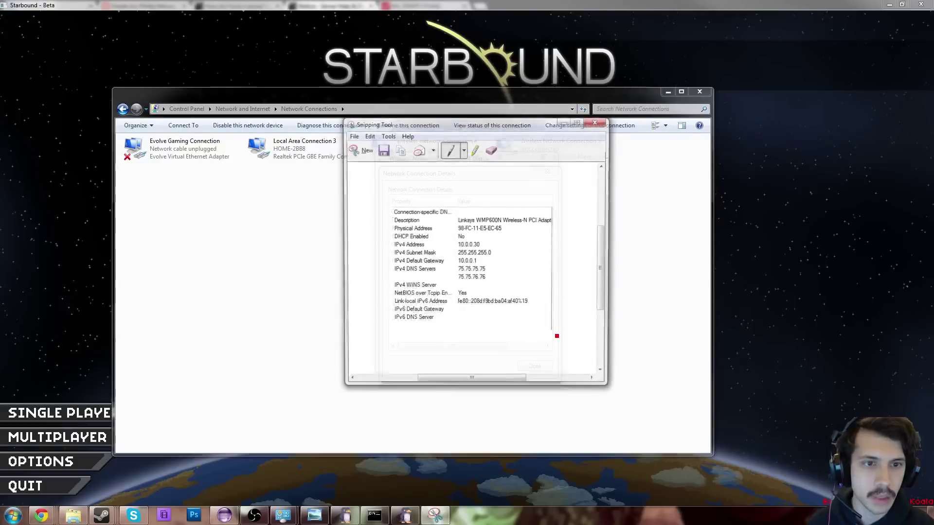
click(597, 121)
click(516, 263)
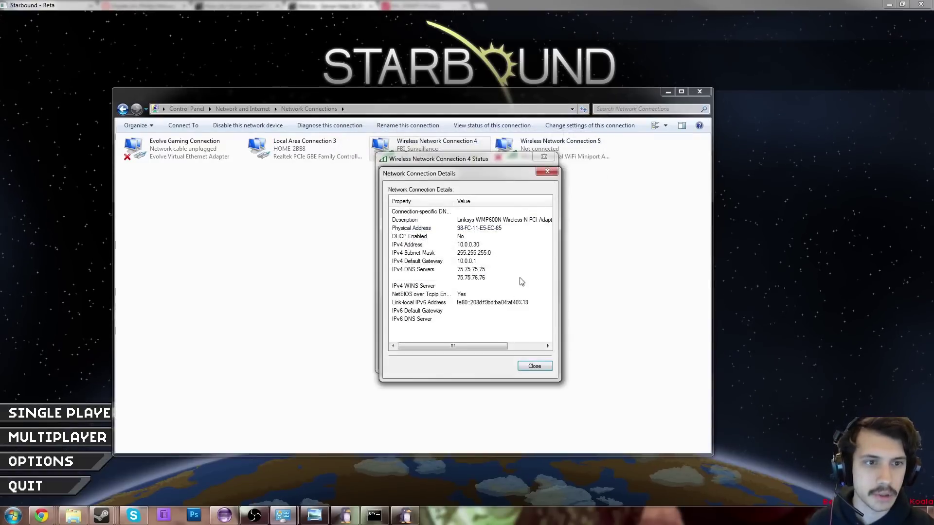
click(530, 367)
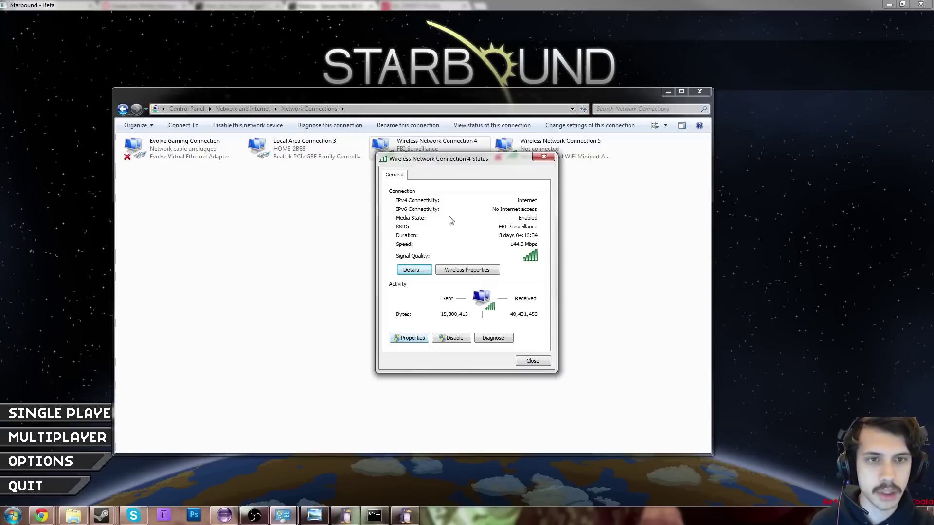
click(409, 337)
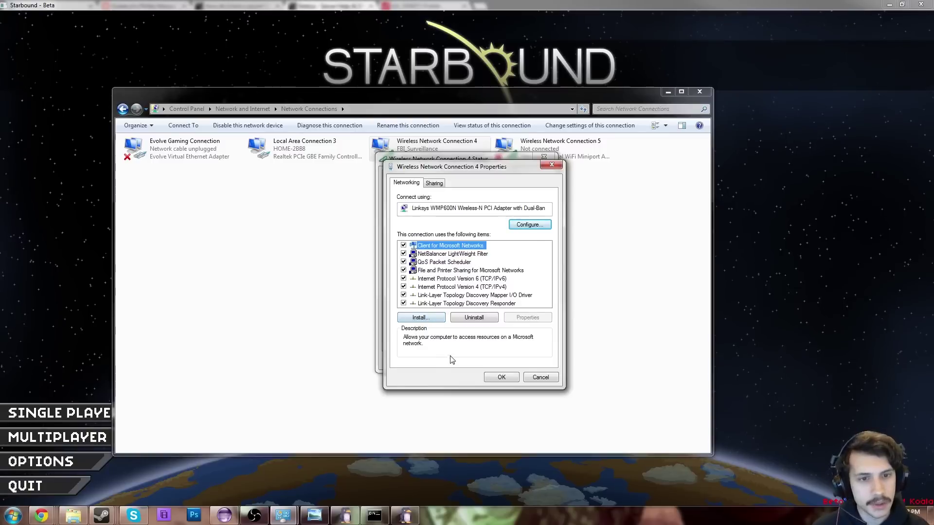
click(457, 287)
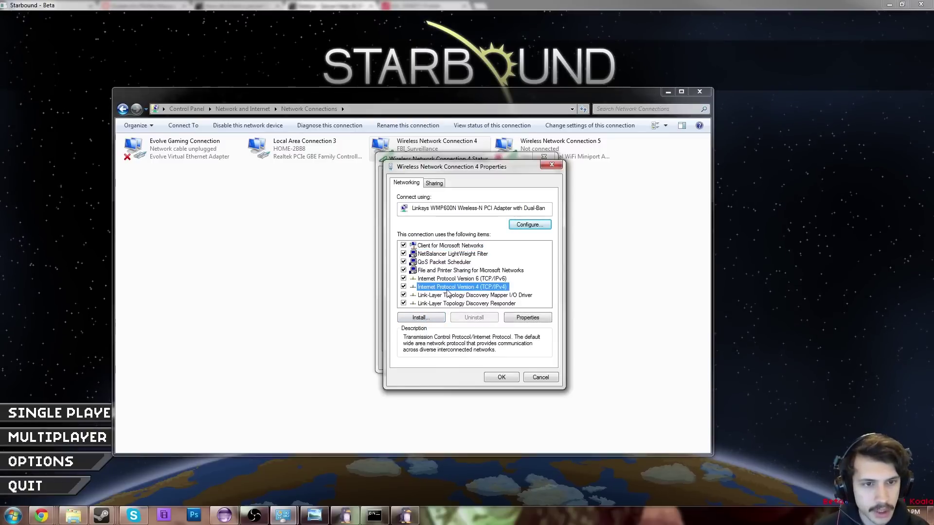
double_click(456, 288)
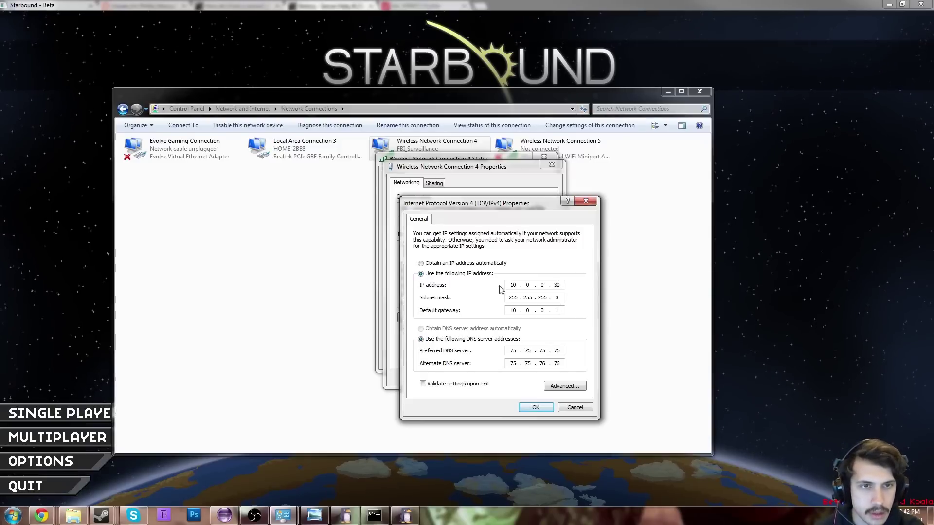
click(574, 407)
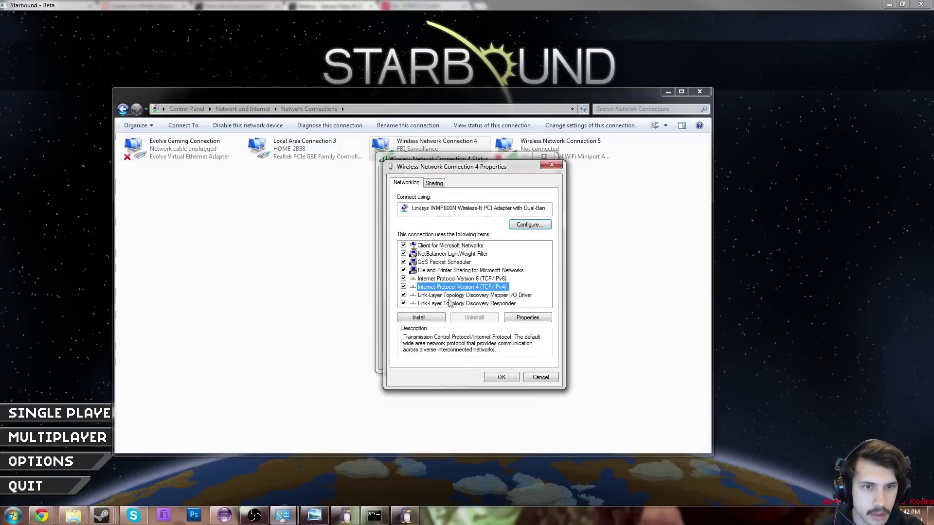
click(540, 377)
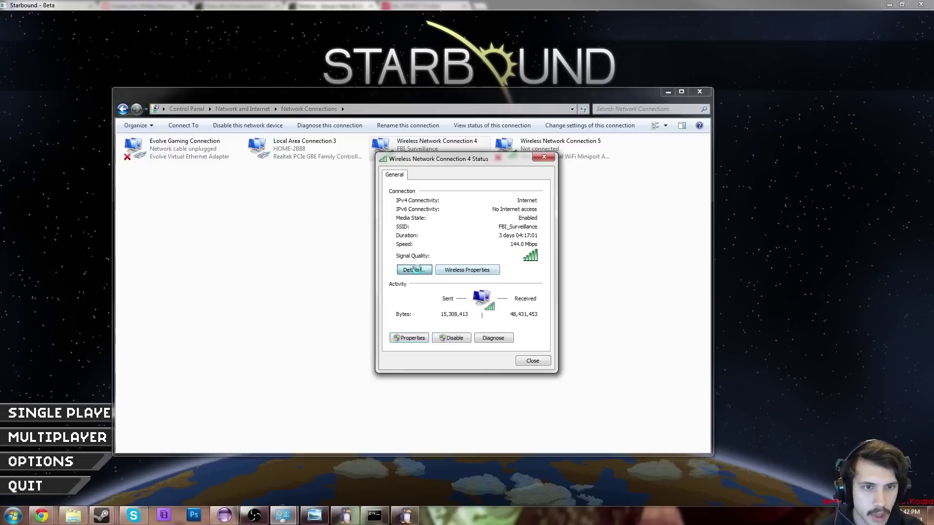
- Recheck the IPv4 address in Details, then open Wireless Network Connection 4 Properties
click(415, 271)
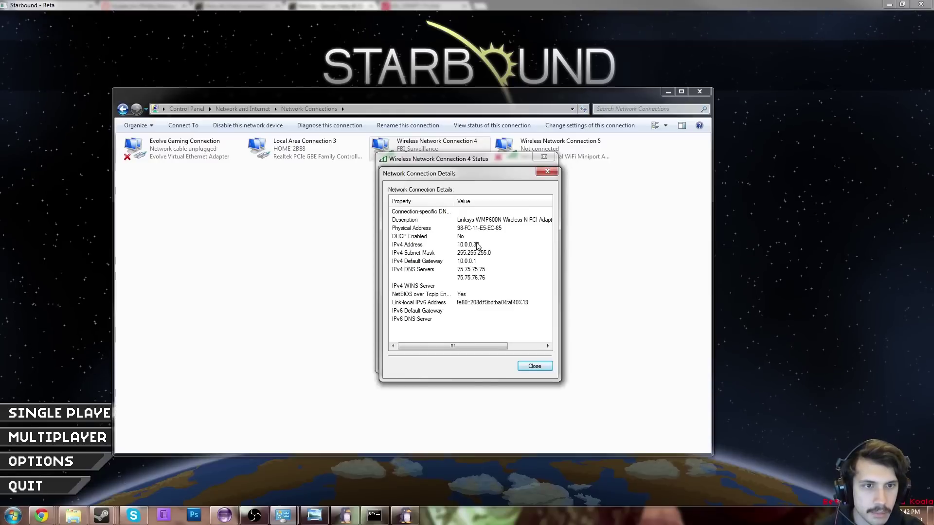
click(535, 365)
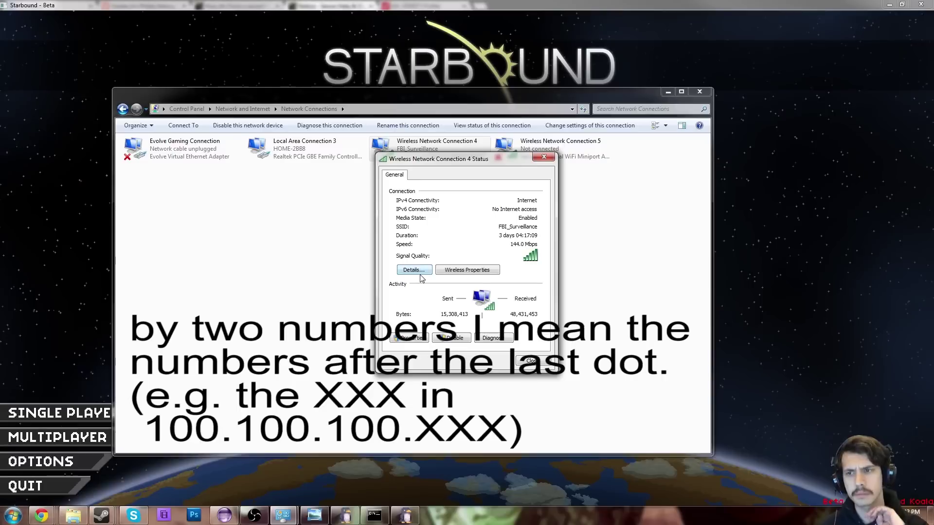
click(409, 339)
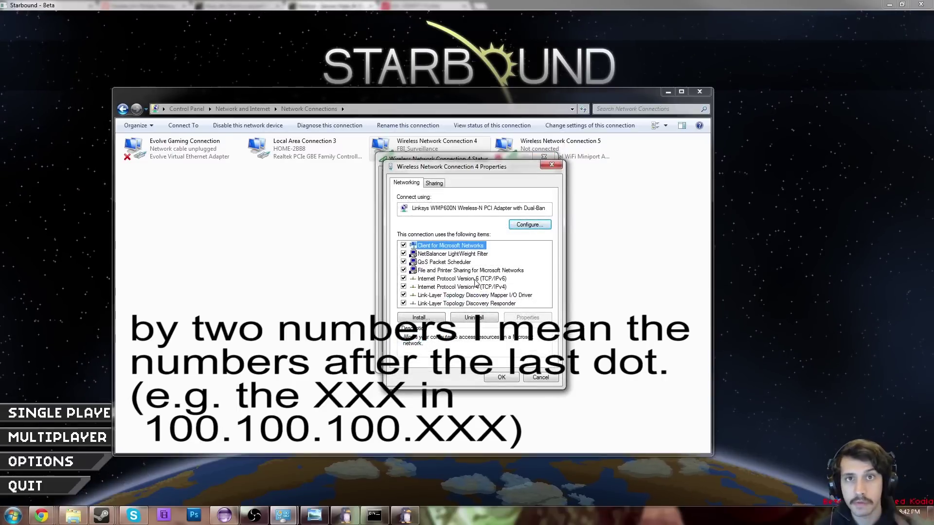
- Save manual IPv4 settings with DNS 75.75.75.75 and 75.75.76.76, accepting multiple gateways
double_click(476, 287)
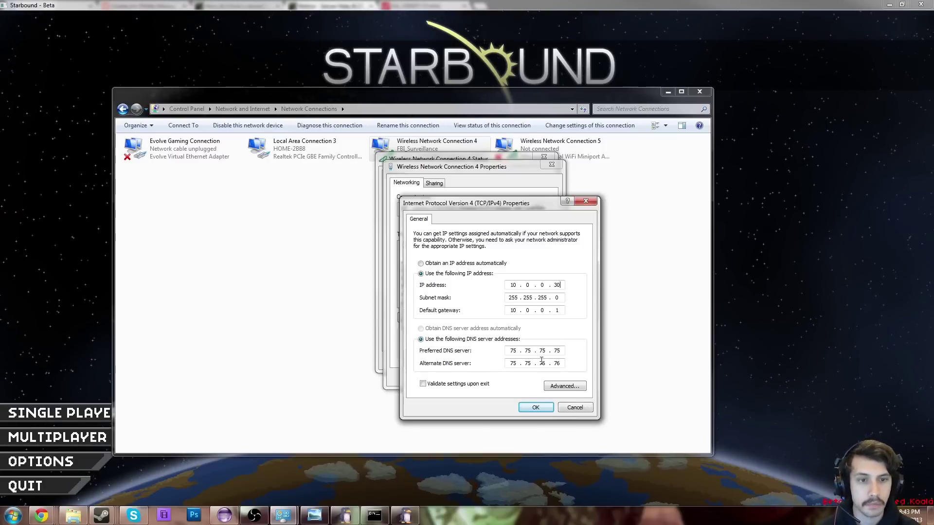
click(537, 408)
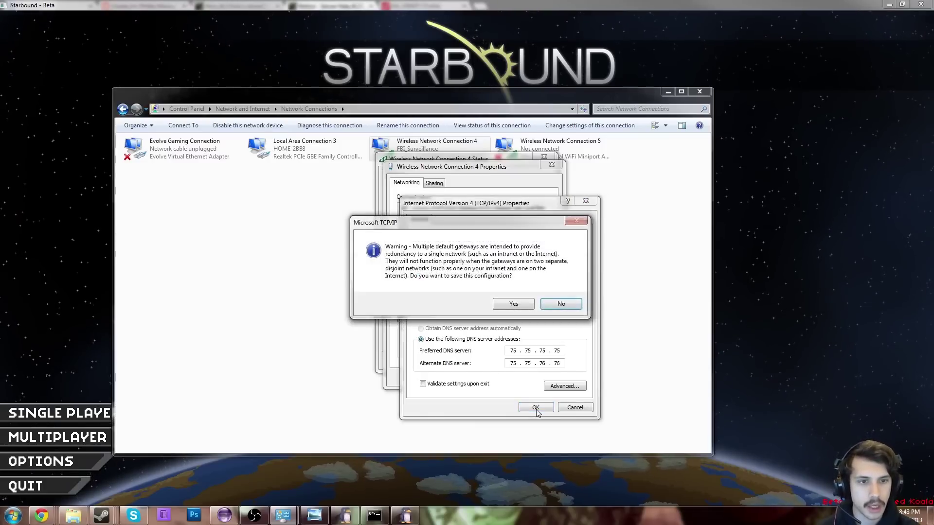
click(514, 306)
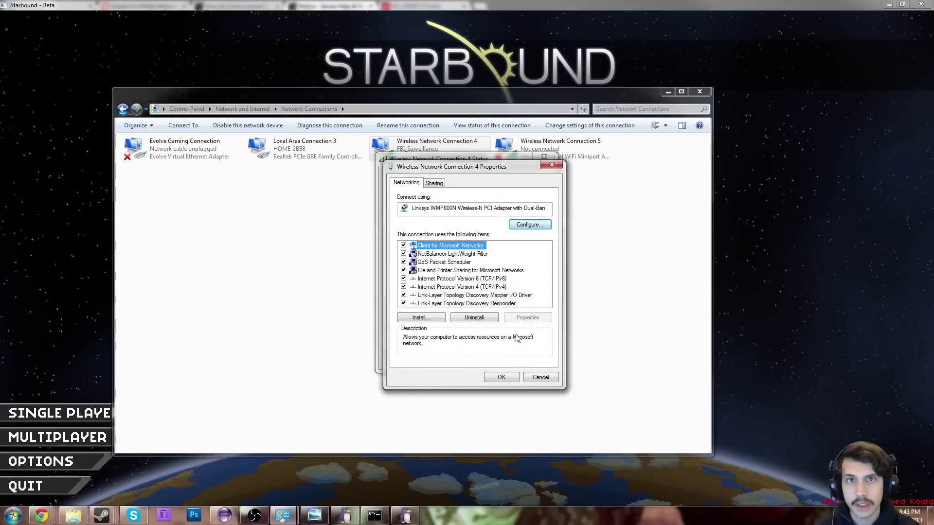
click(500, 379)
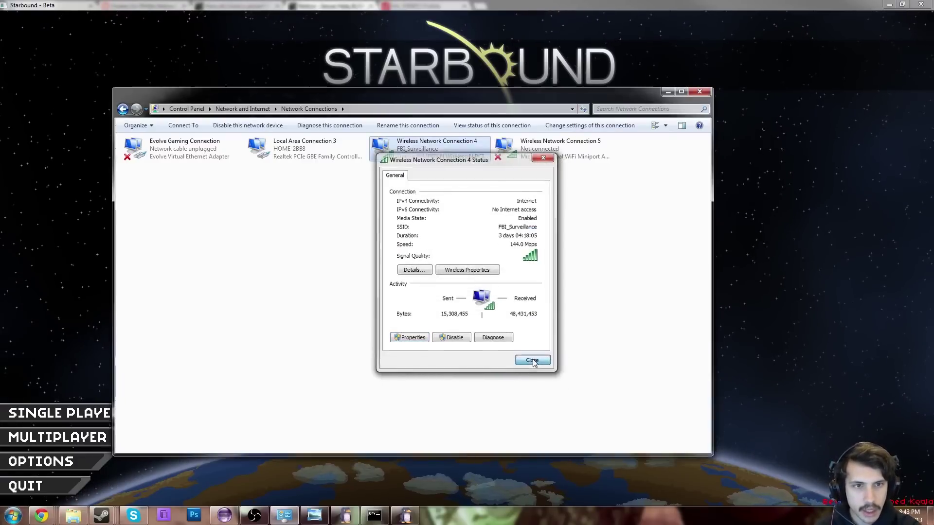
click(532, 360)
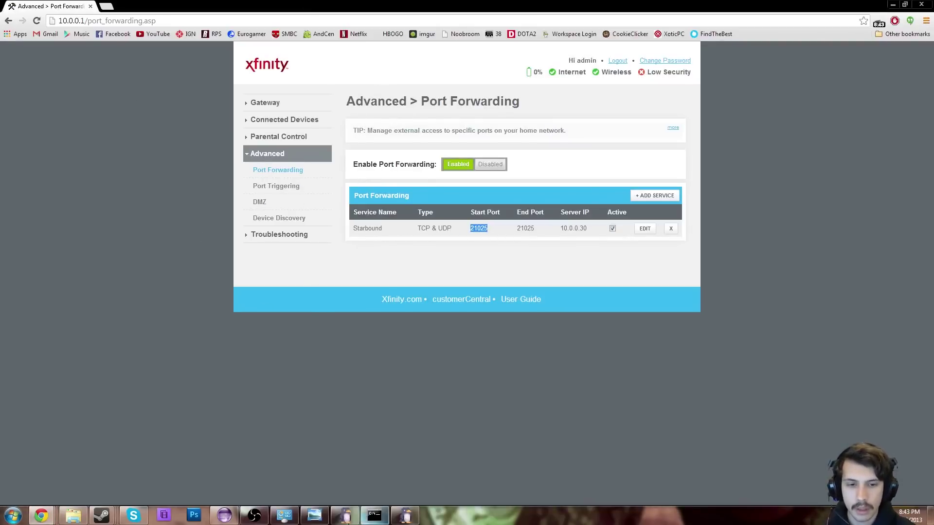
- Switch from Chrome back to the Network Connections window
click(197, 515)
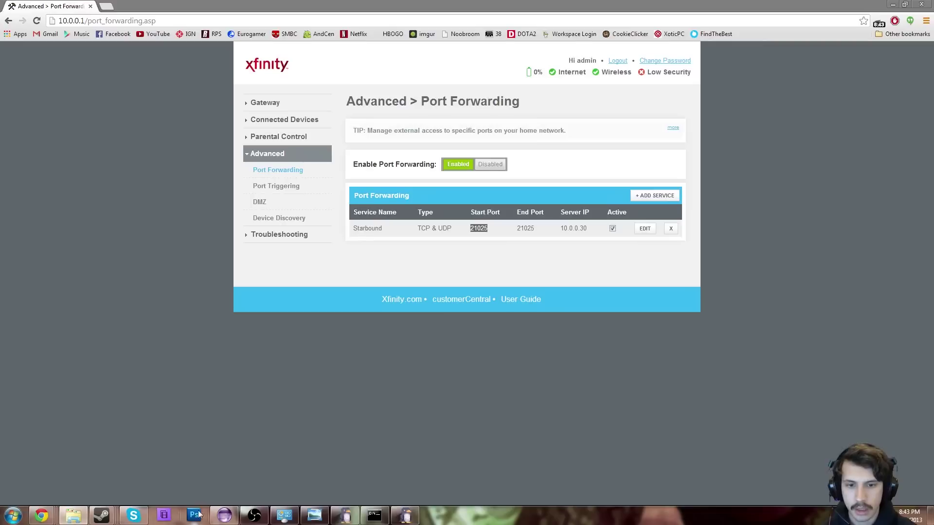
click(285, 515)
- Confirm the wireless adapter uses IPv4 10.0.0.30 with gateway 10.0.0.1, then close and minimize
right_click(454, 162)
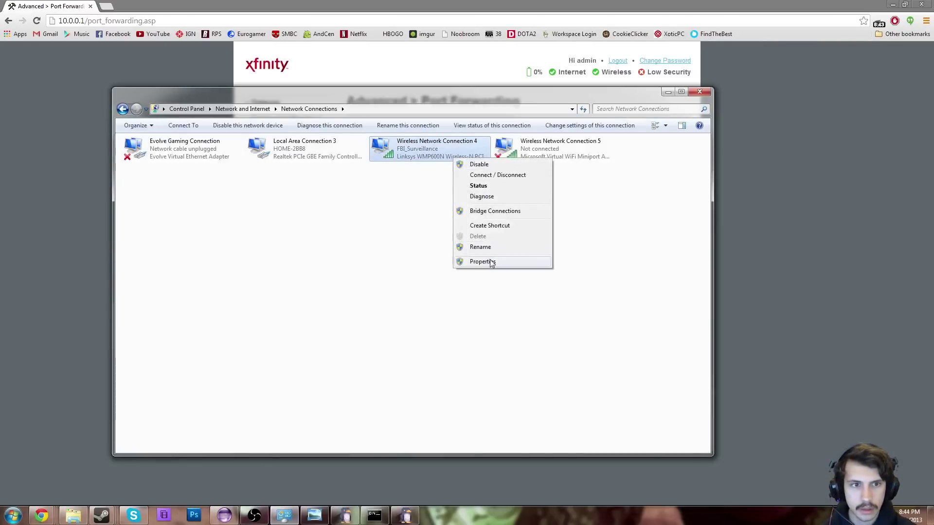
double_click(427, 152)
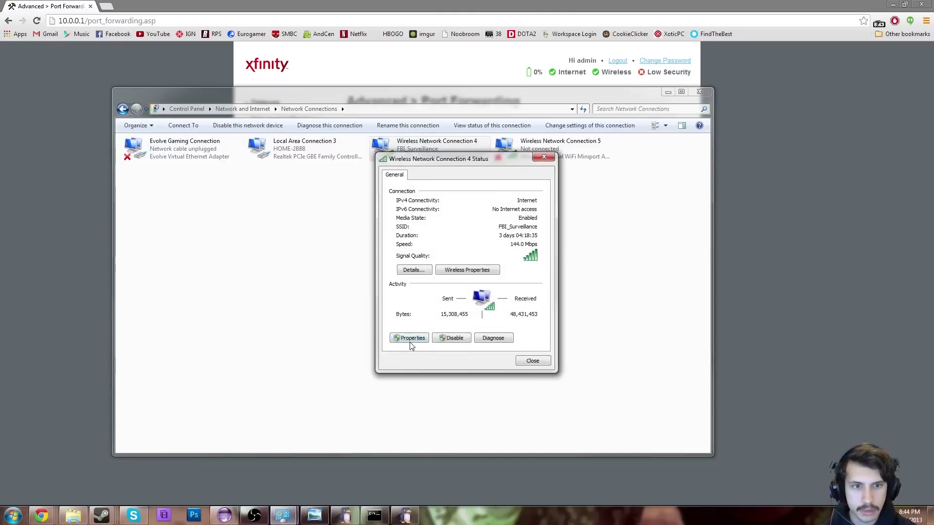
click(414, 270)
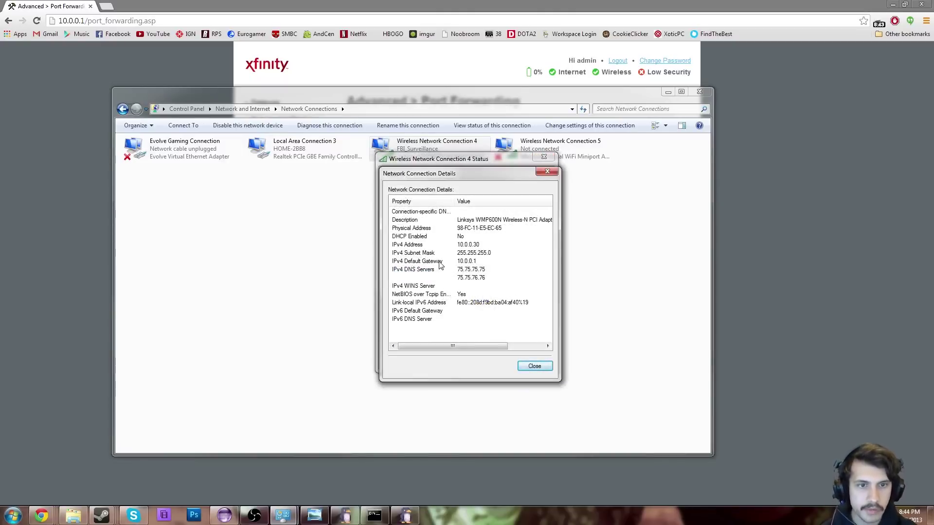
click(532, 364)
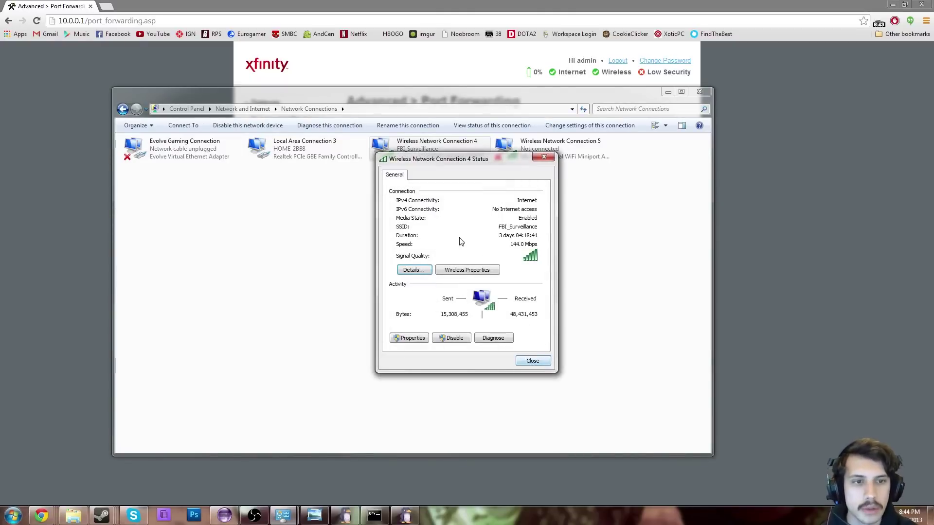
click(532, 361)
click(700, 91)
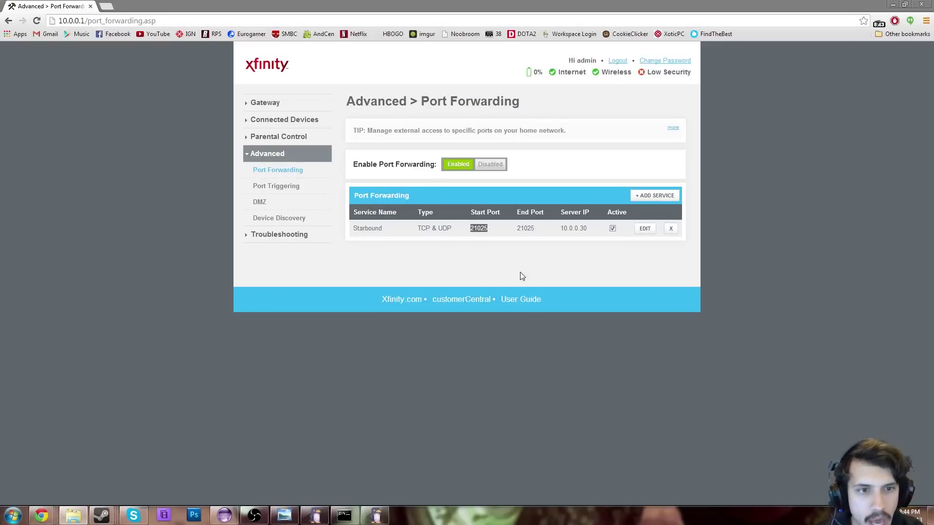
click(484, 230)
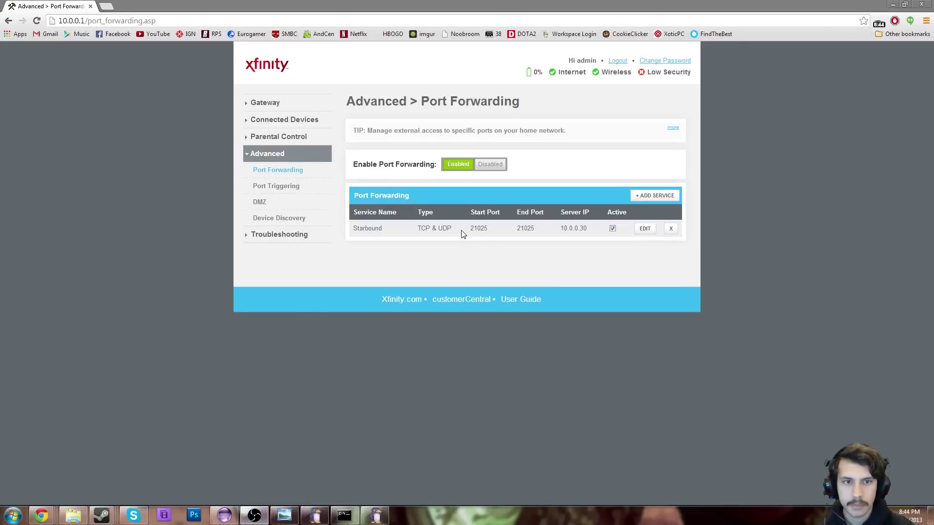
- Add a port forwarding service of type Other named Starbound, keeping TCP & UDP
click(653, 200)
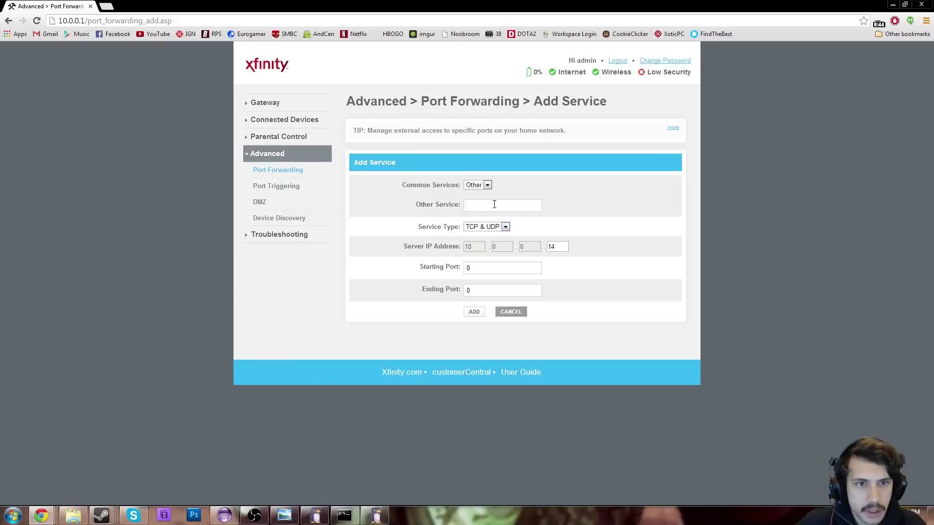
click(488, 185)
click(495, 207)
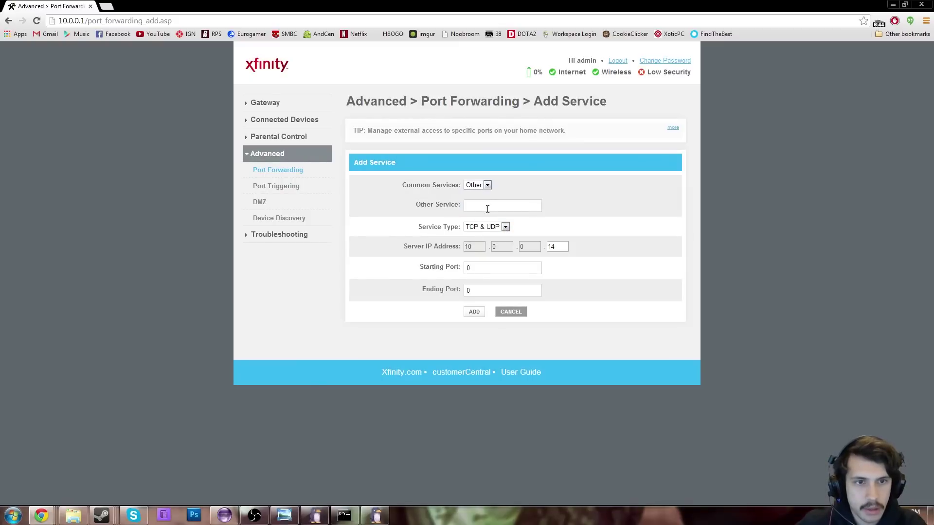
click(495, 206)
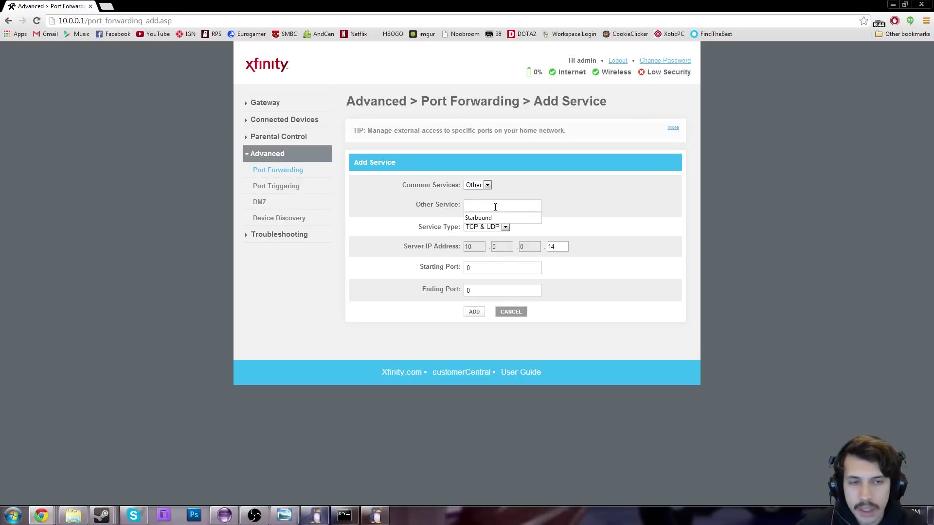
click(497, 218)
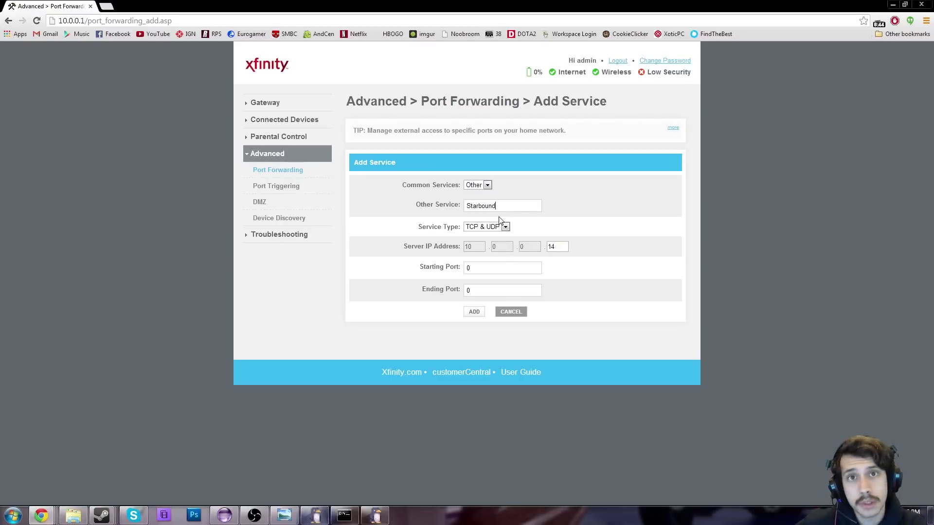
click(505, 227)
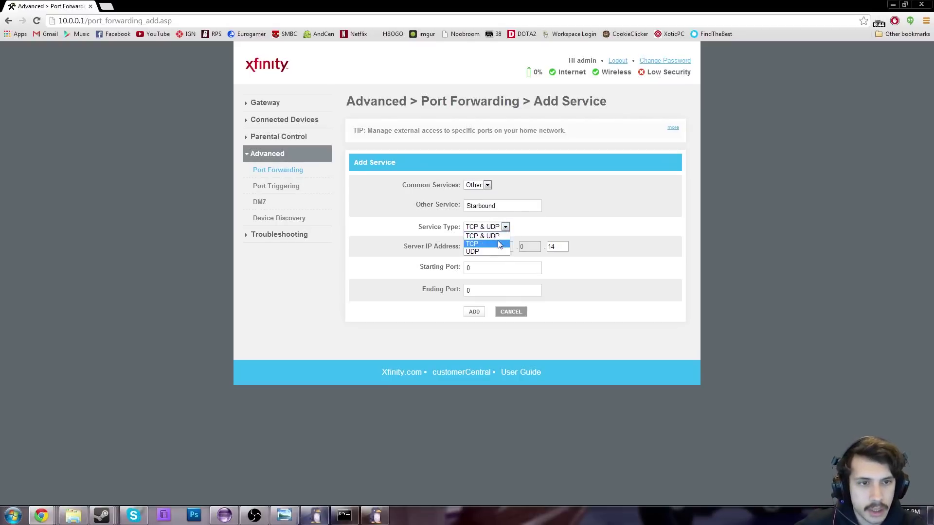
click(504, 234)
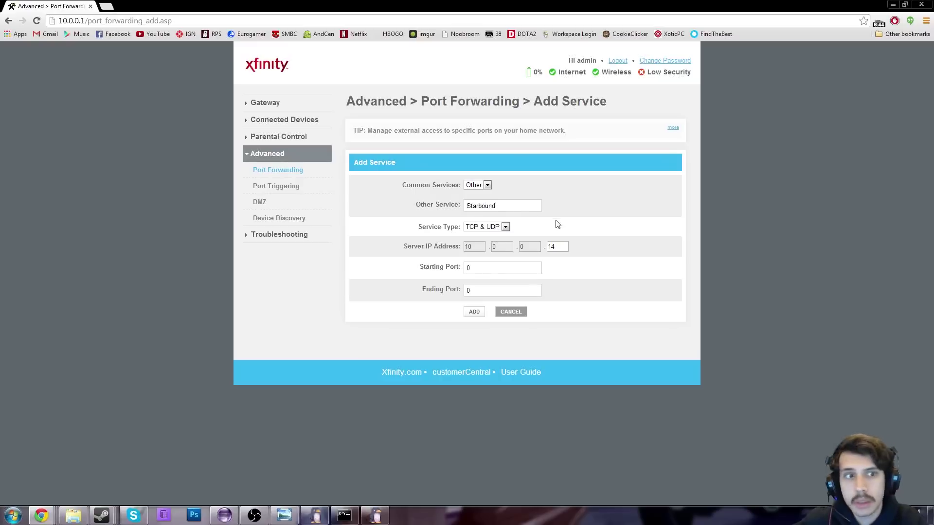
- Change the server IP from 10.0.0.14 to 10.0.0.30 and select the port fields
drag(562, 248, 546, 247)
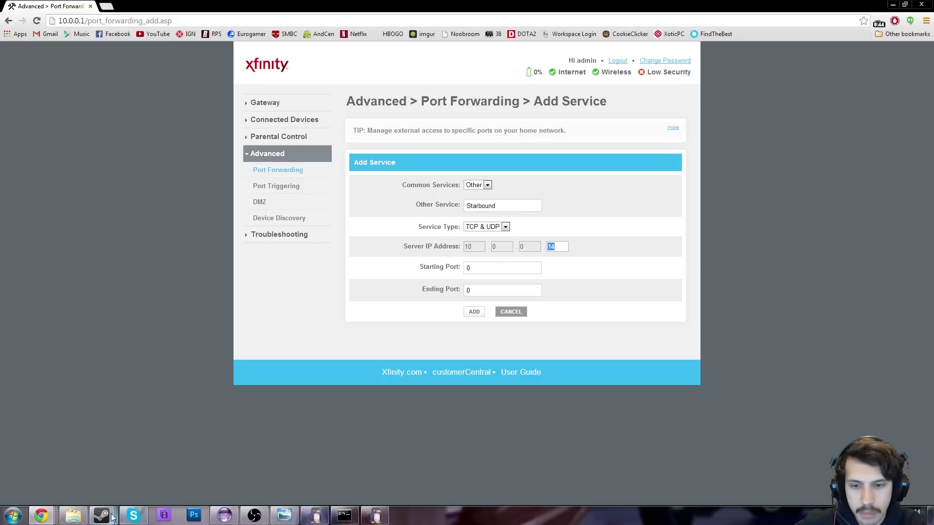
click(565, 246)
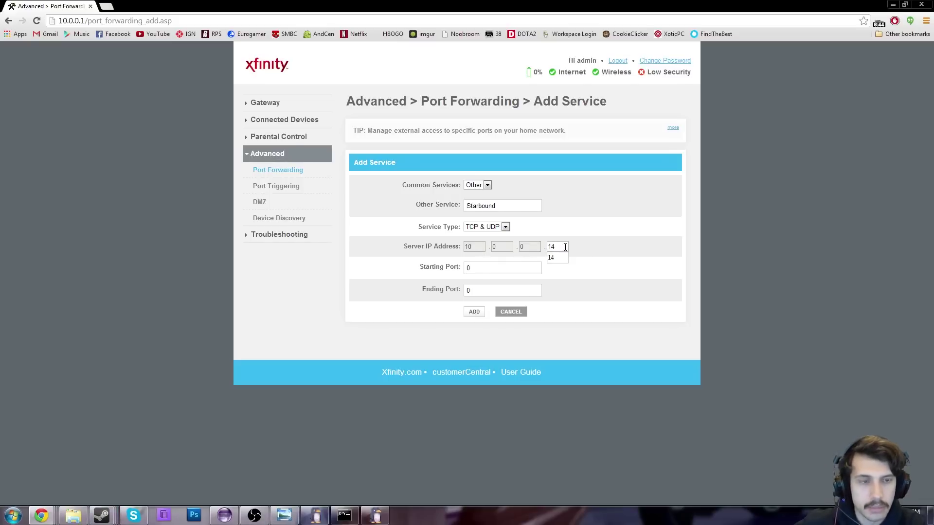
drag(562, 247, 541, 247)
text(30)
double_click(465, 267)
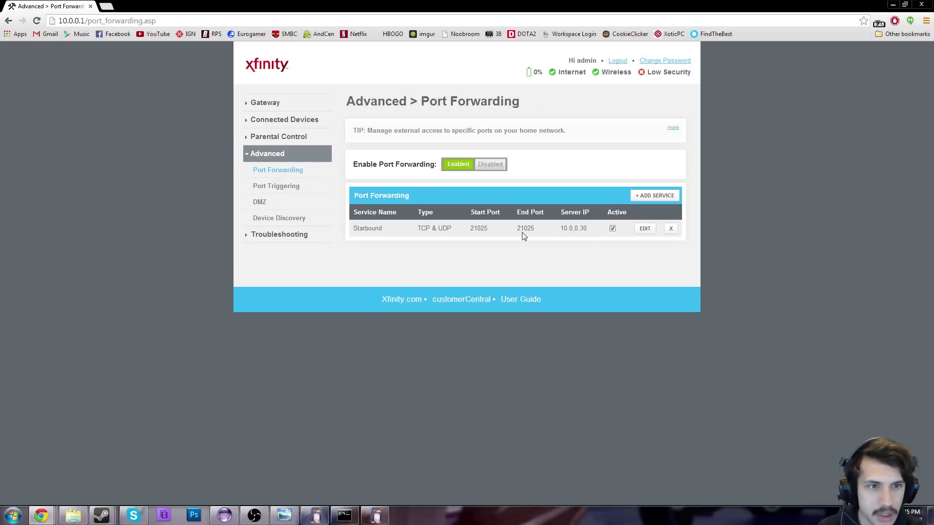
double_click(525, 229)
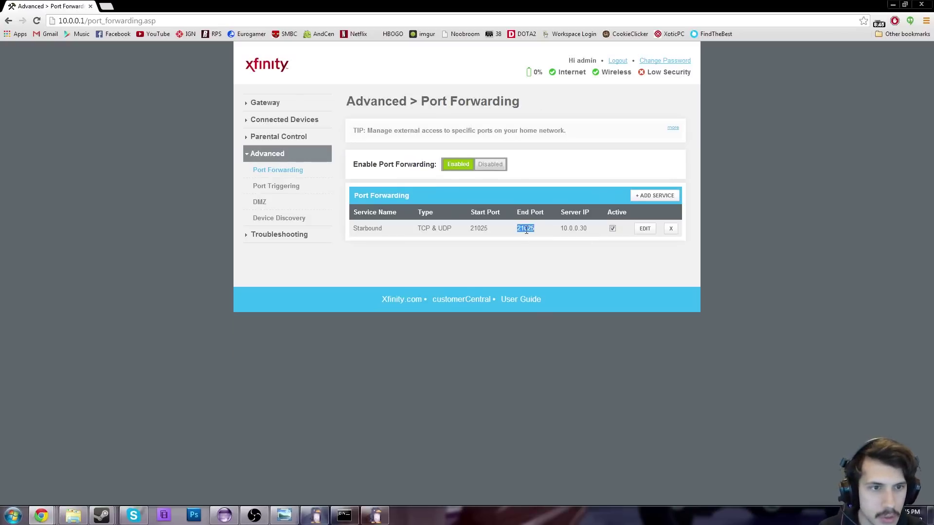
click(653, 201)
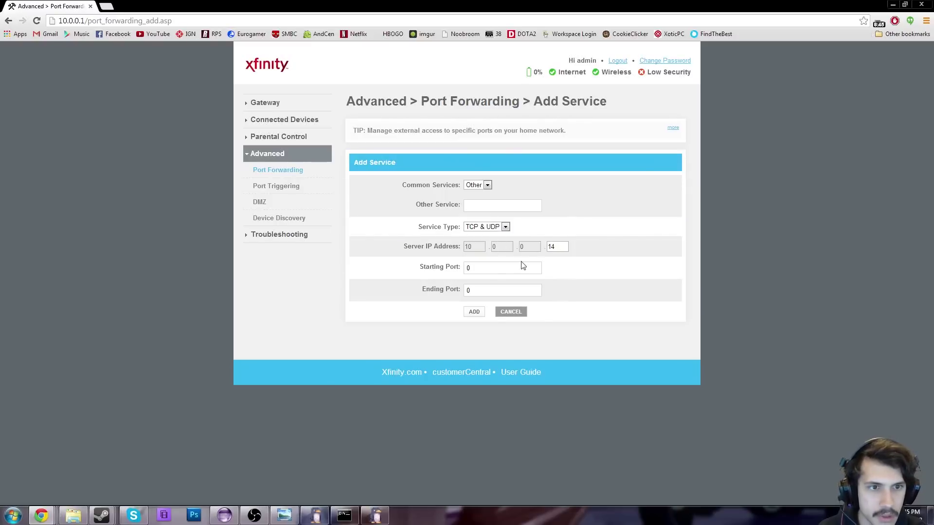
- Set start and end ports to 21025, dismiss the autofill, and save the Starbound rule
double_click(492, 268)
text(21025)
double_click(480, 290)
text(21025)
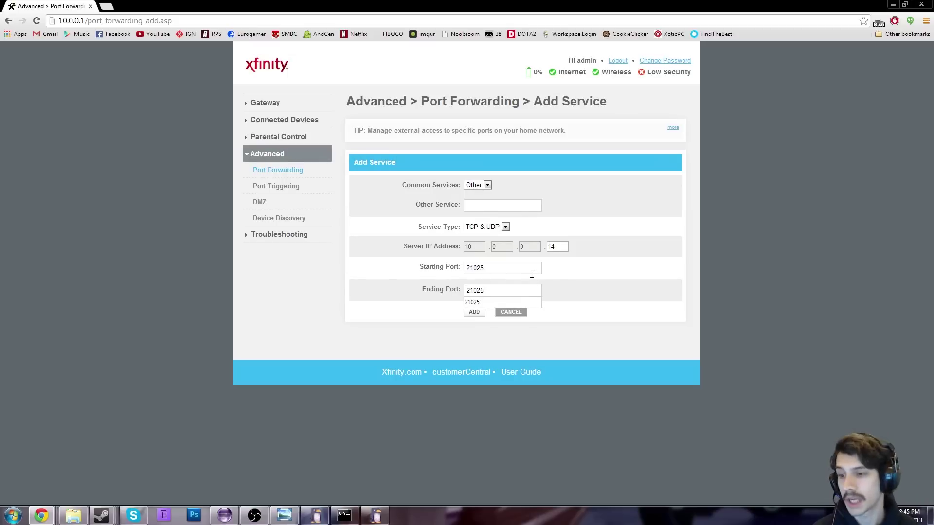
click(647, 305)
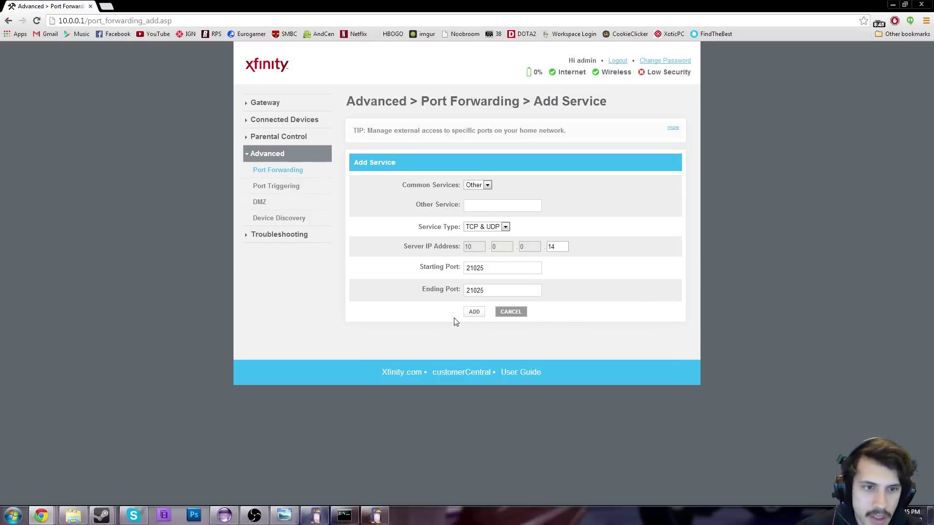
click(473, 314)
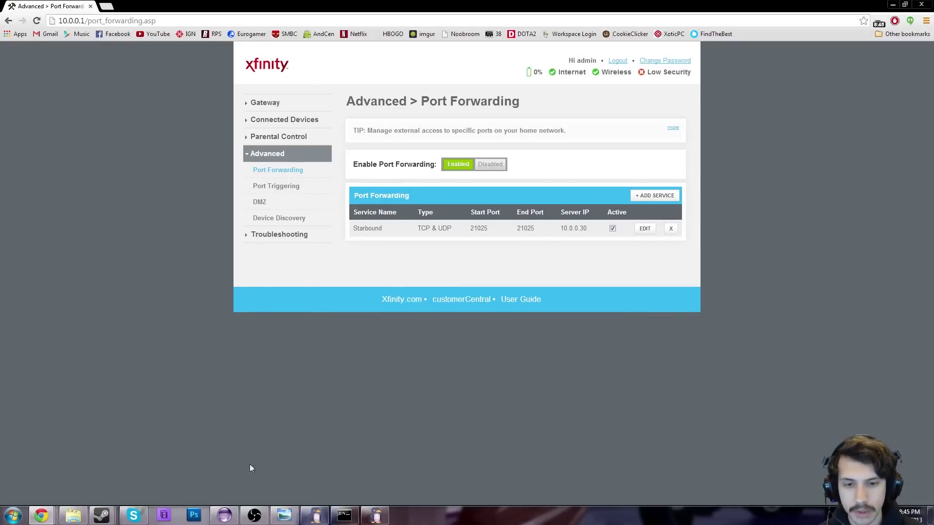
- Review the Starbound server's console log, then launch Starbound from the Starbound Launcher
click(315, 515)
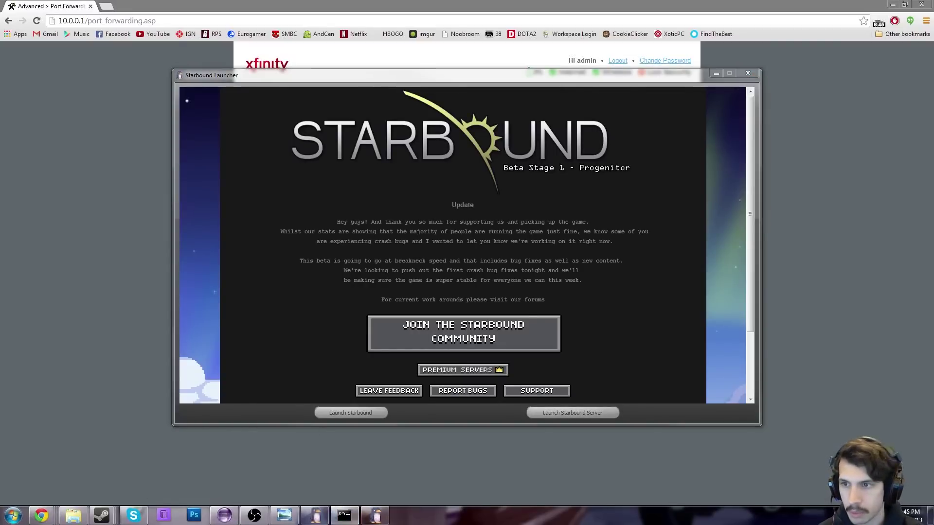
click(344, 515)
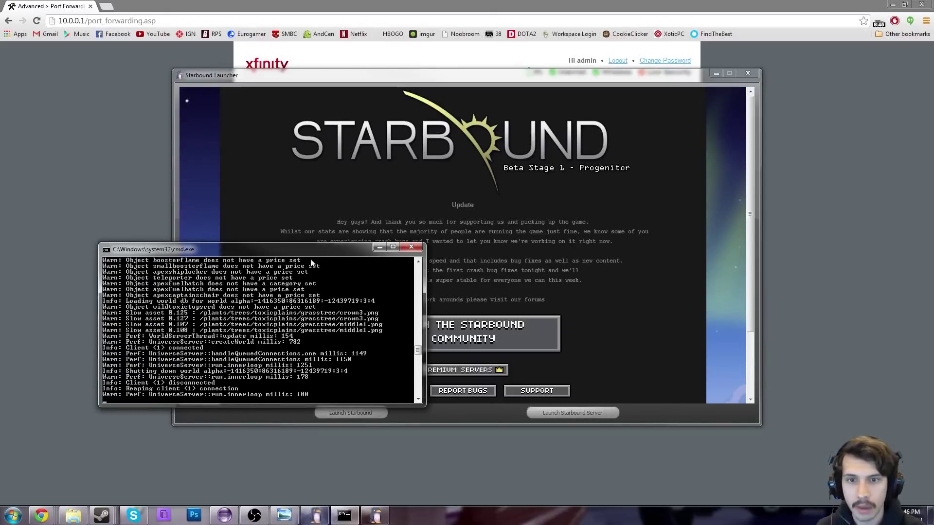
scroll(285, 333, up, 5)
scroll(286, 333, up, 10)
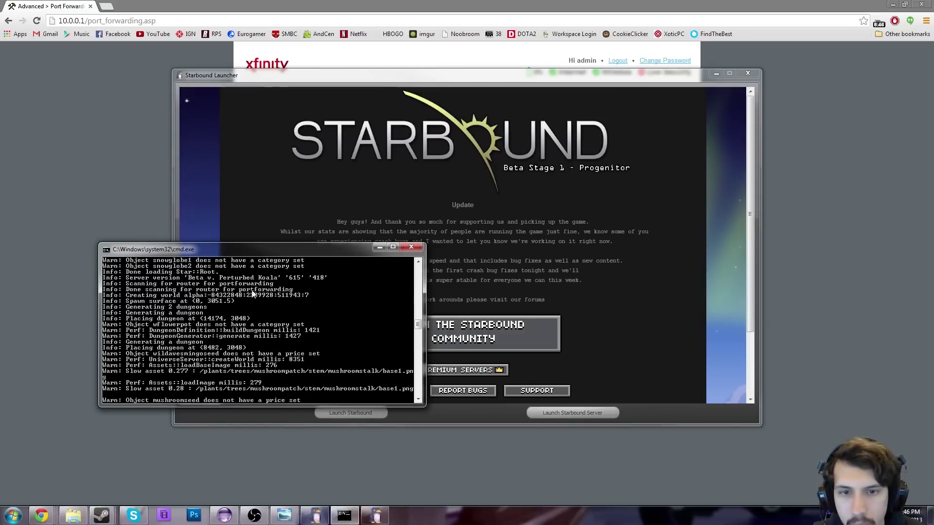
scroll(189, 339, down, 1)
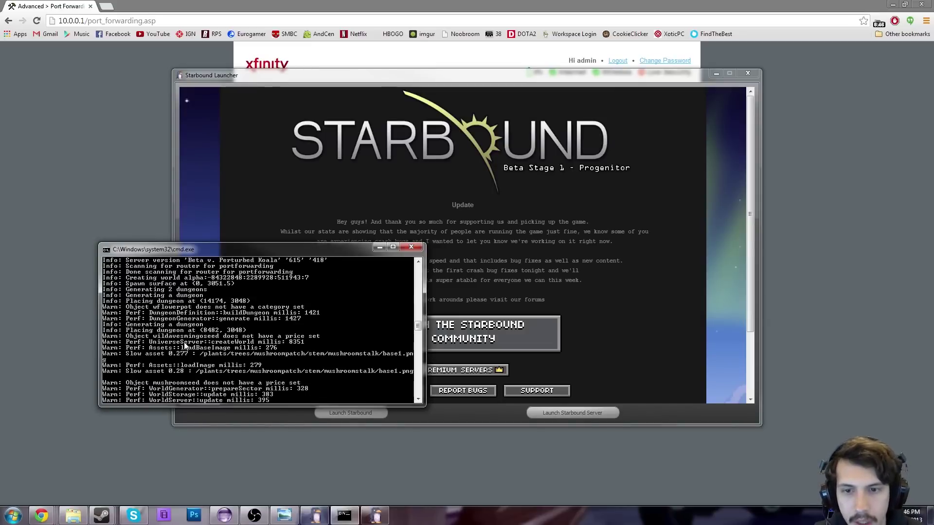
scroll(171, 381, down, 3)
scroll(172, 374, down, 5)
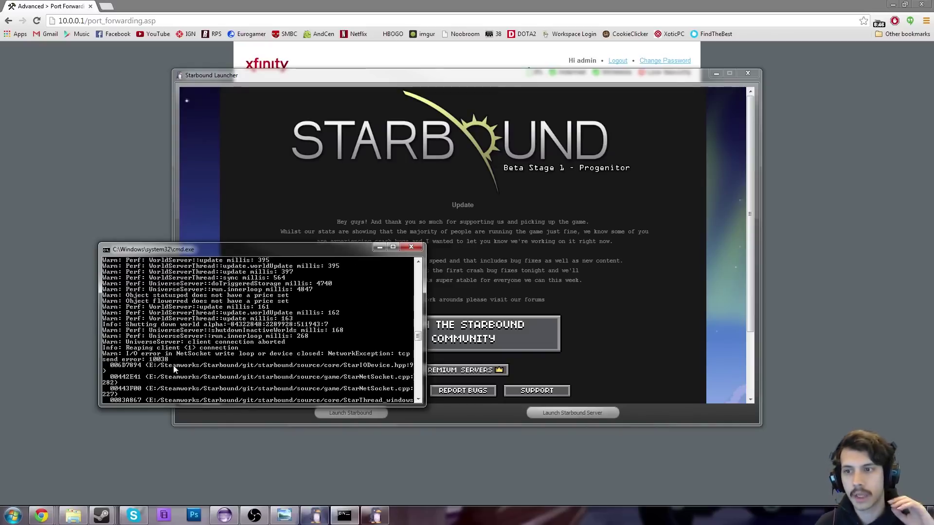
click(345, 422)
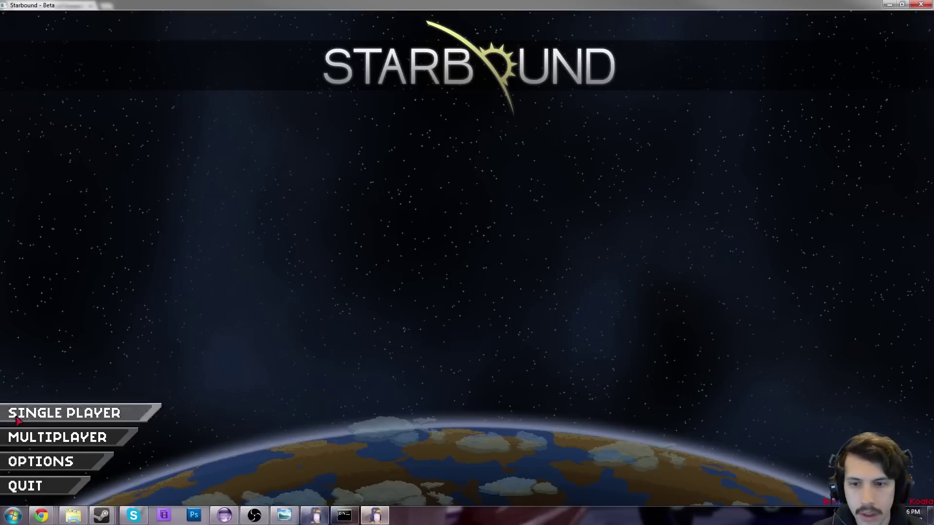
- Pick the saved character in Multiplayer and join the server at 10.0.0.30
click(38, 438)
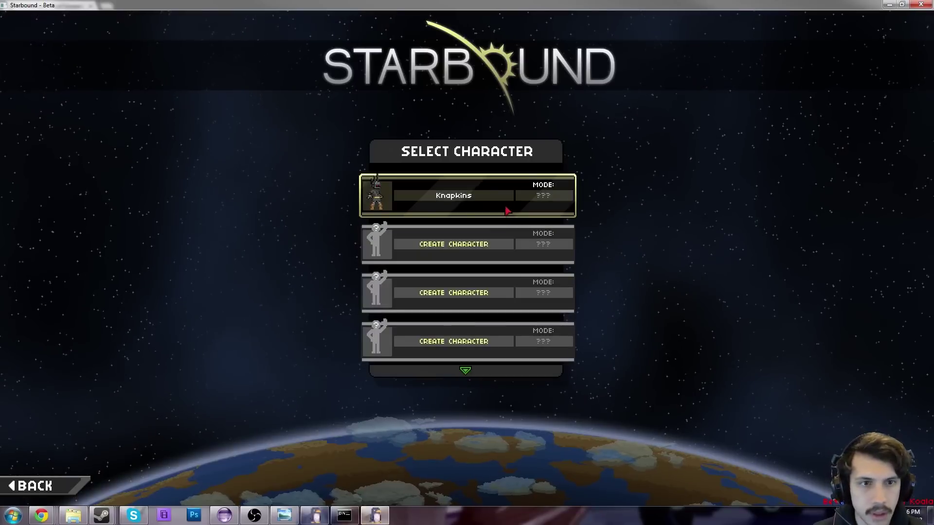
click(500, 218)
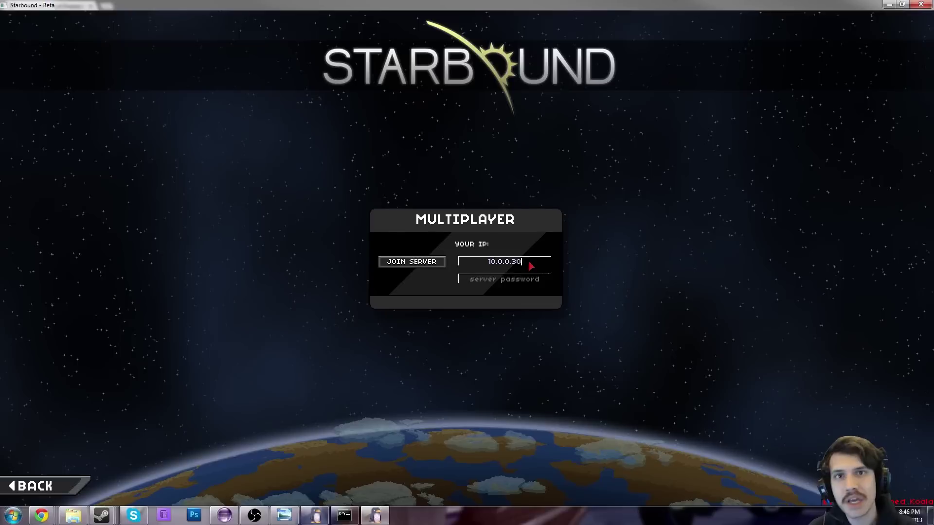
click(78, 487)
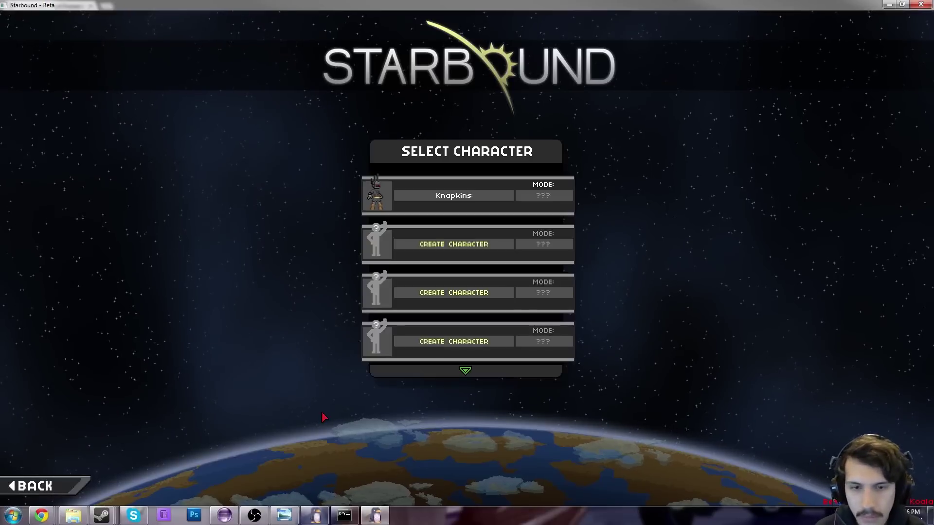
click(479, 185)
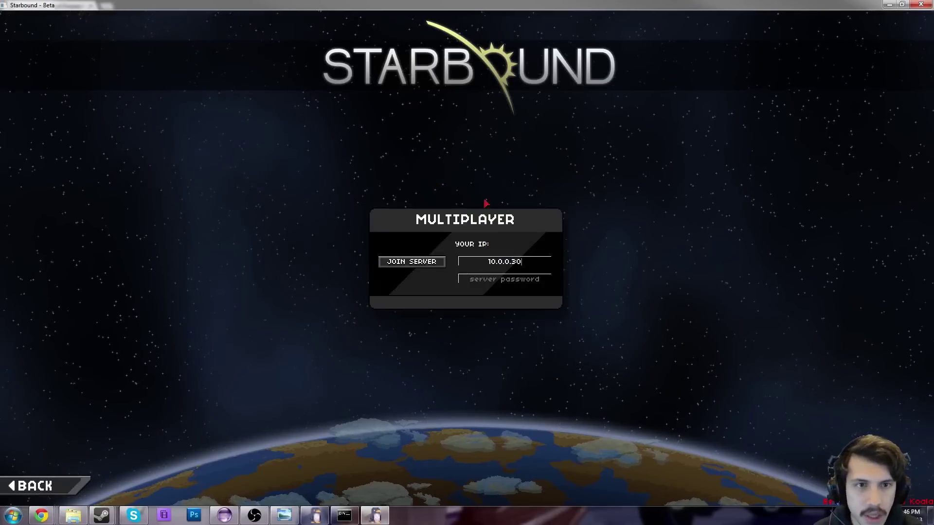
click(414, 266)
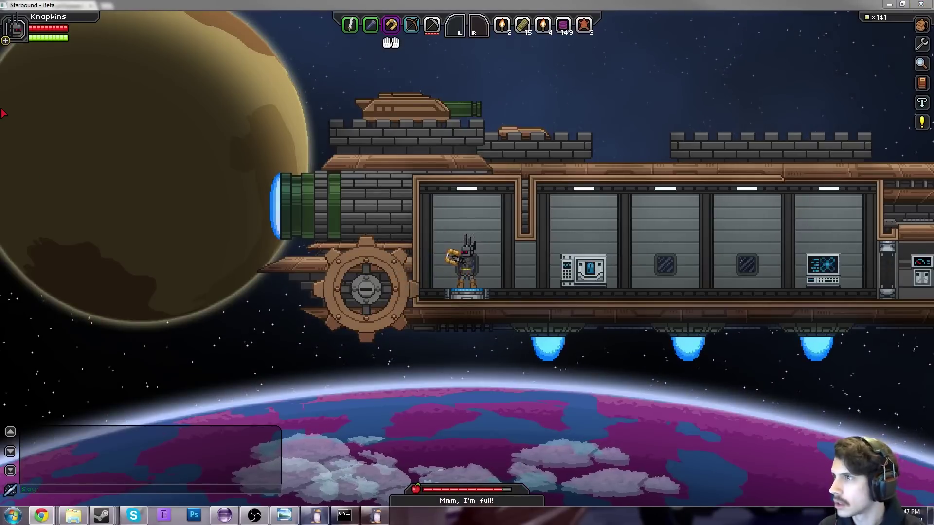
key(alt+Tab)
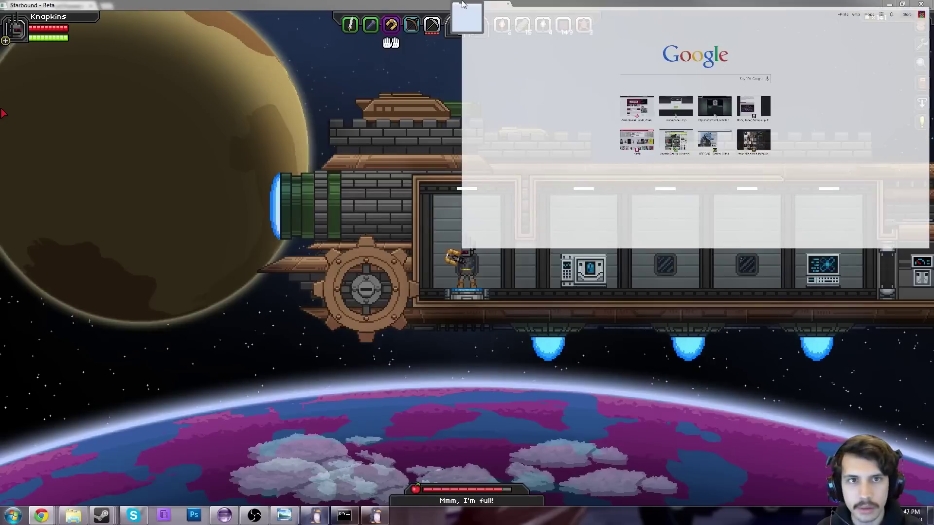
- Load yougetsignal.com in Chrome and bring up its Port Forwarding Tester
click(235, 21)
text(you)
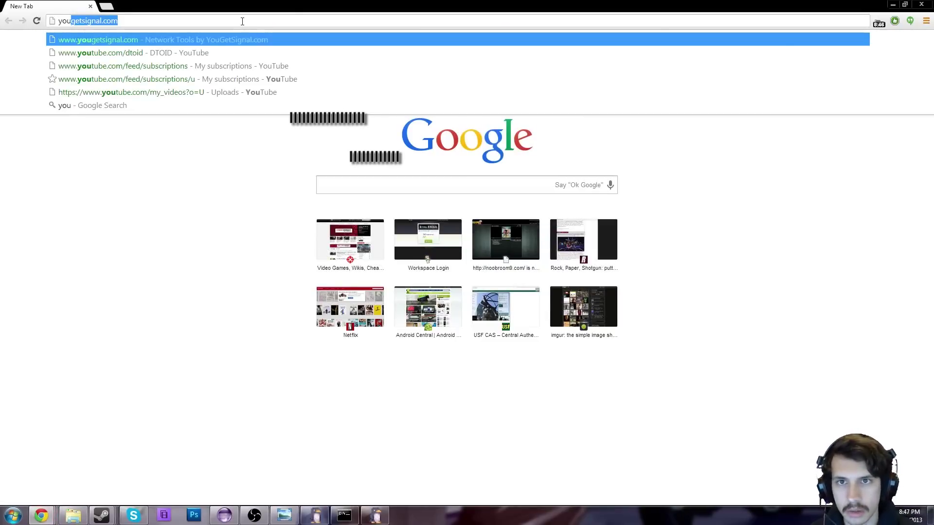
key(Return)
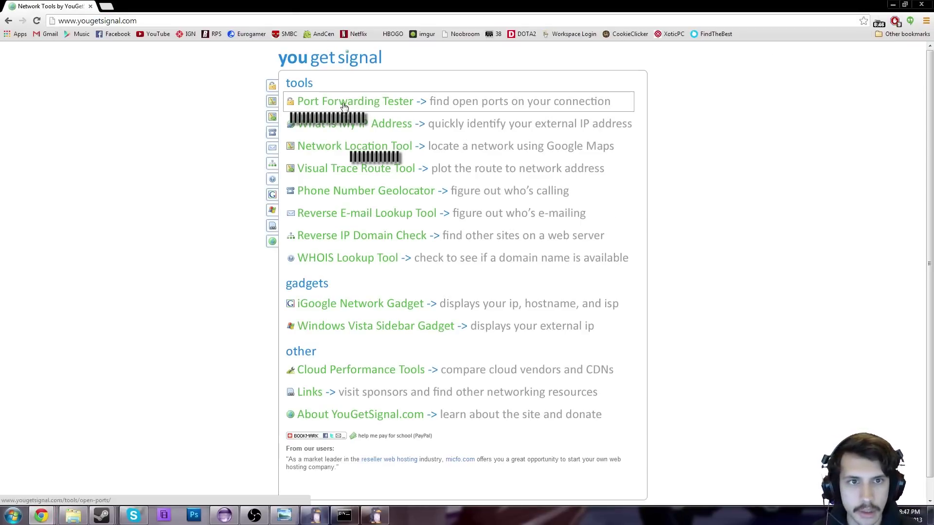
click(343, 101)
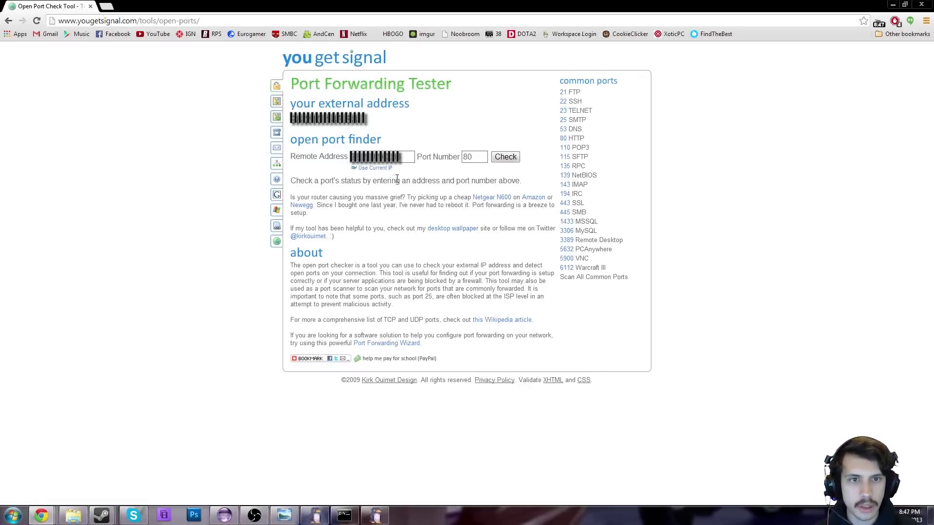
- Test port 21025 in place of the default 80 and confirm it reports open
double_click(483, 159)
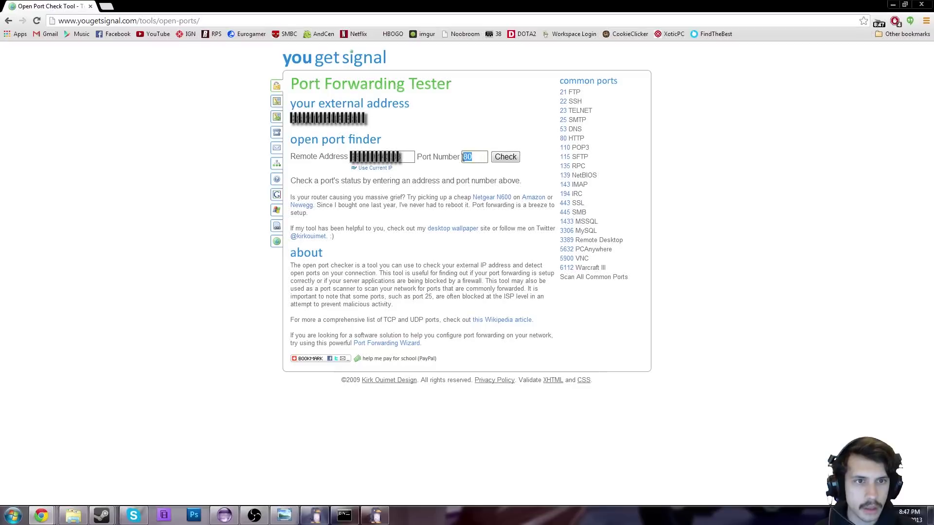
text(21025)
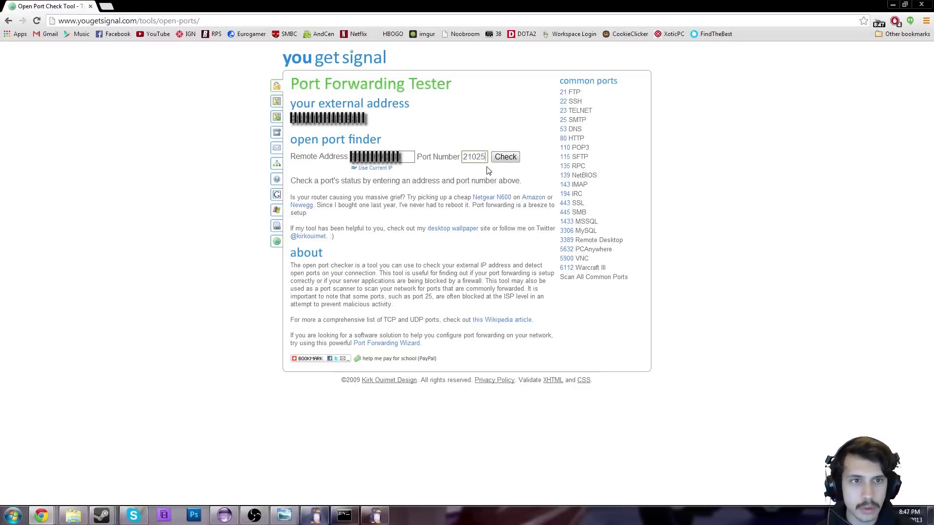
click(505, 156)
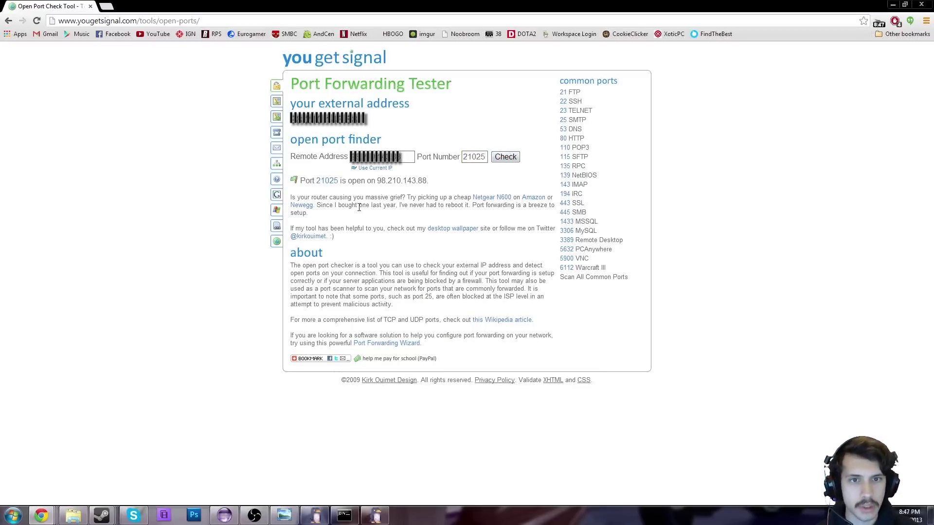
triple_click(356, 185)
click(391, 199)
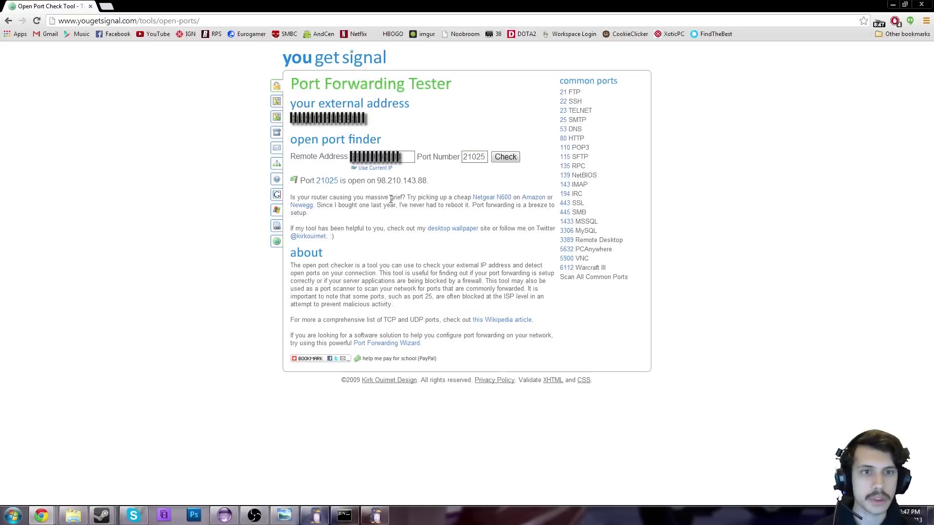